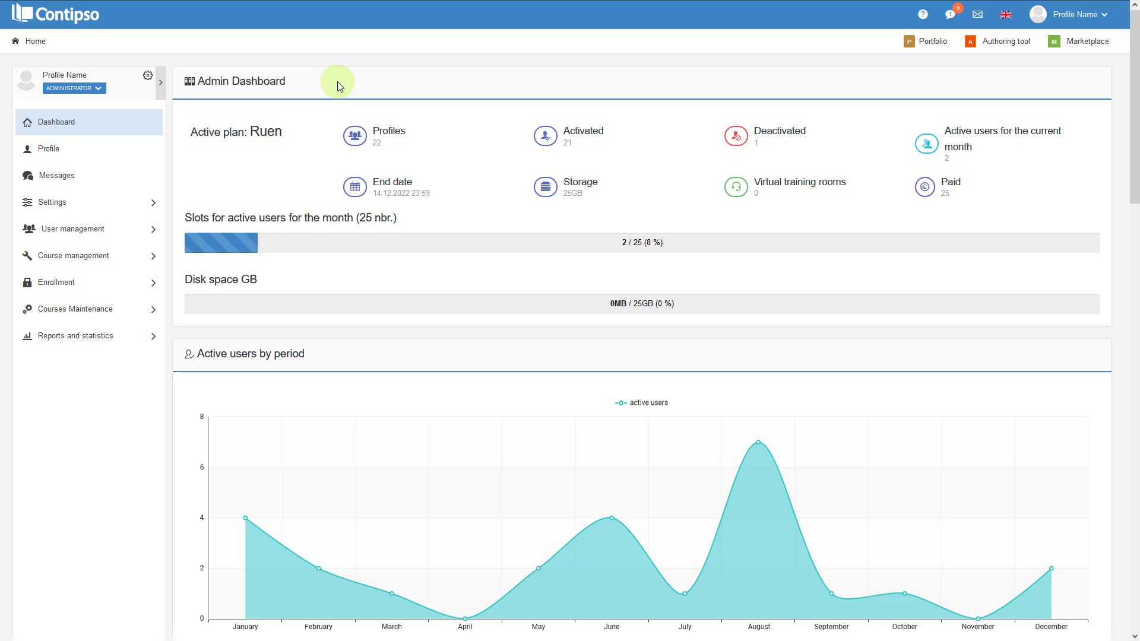
# Set the organizational structure visibility to Visible in the system settings
pyautogui.click(85, 204)
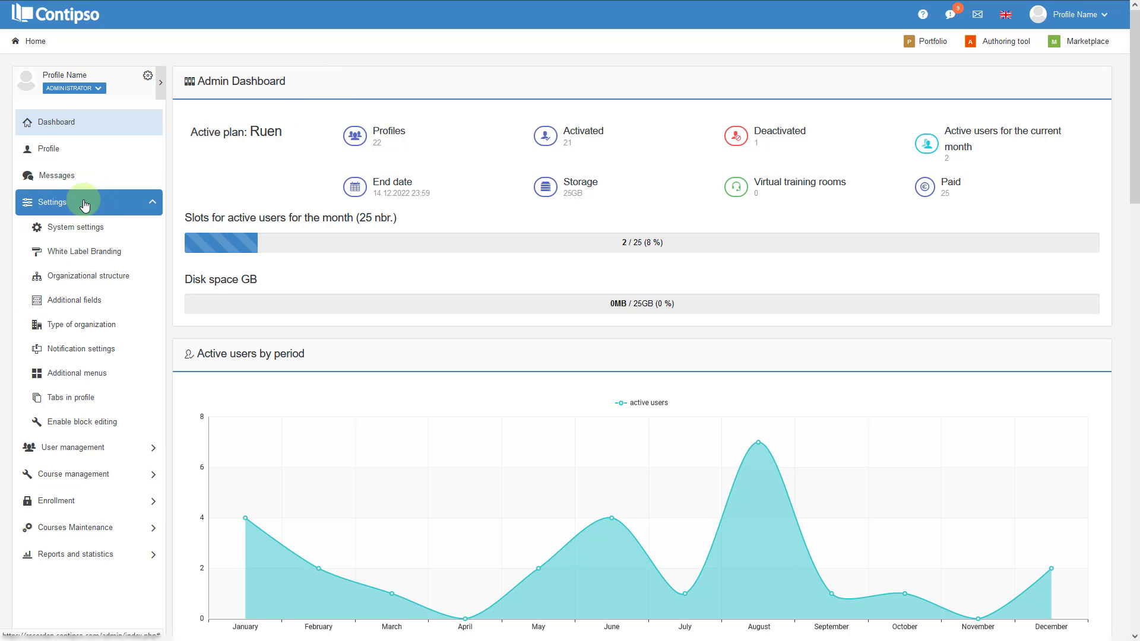
pyautogui.click(120, 232)
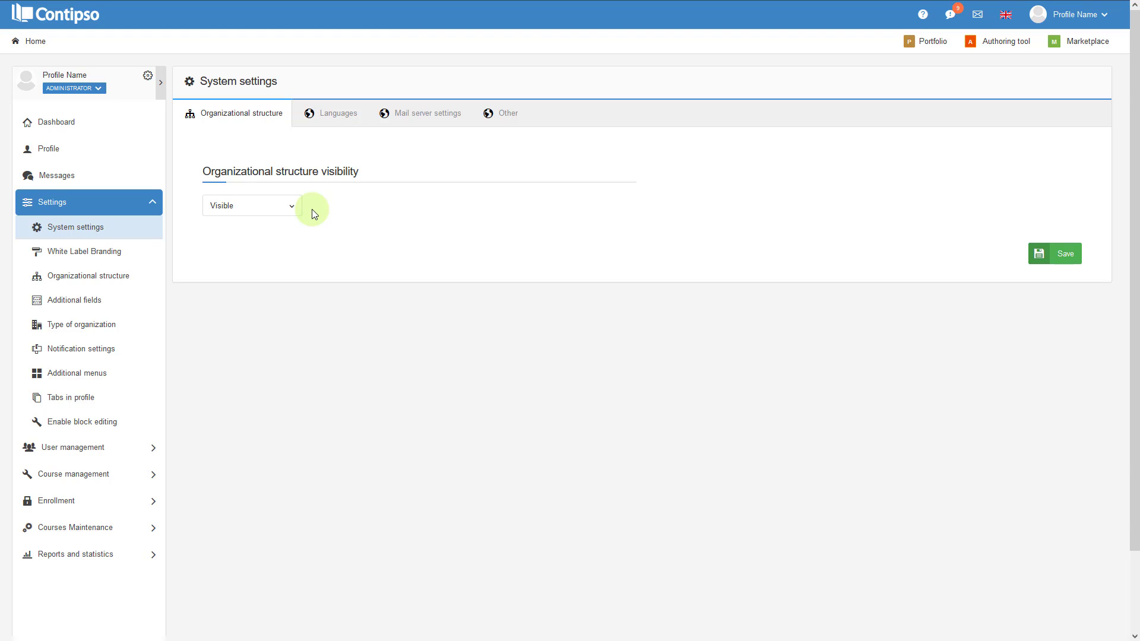
pyautogui.click(287, 209)
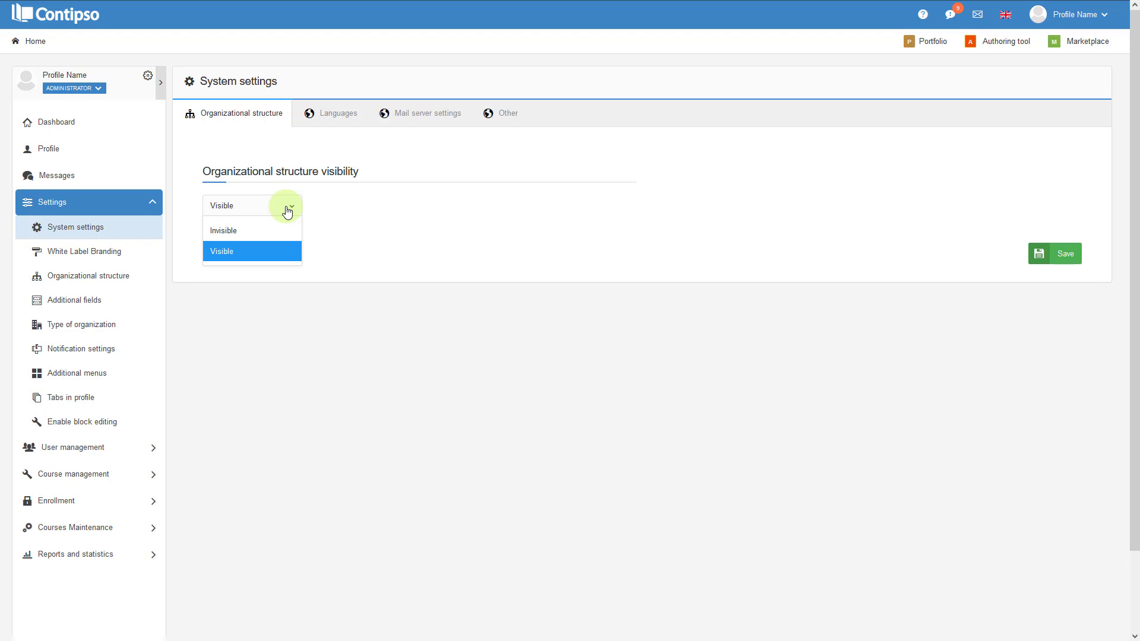
pyautogui.click(267, 251)
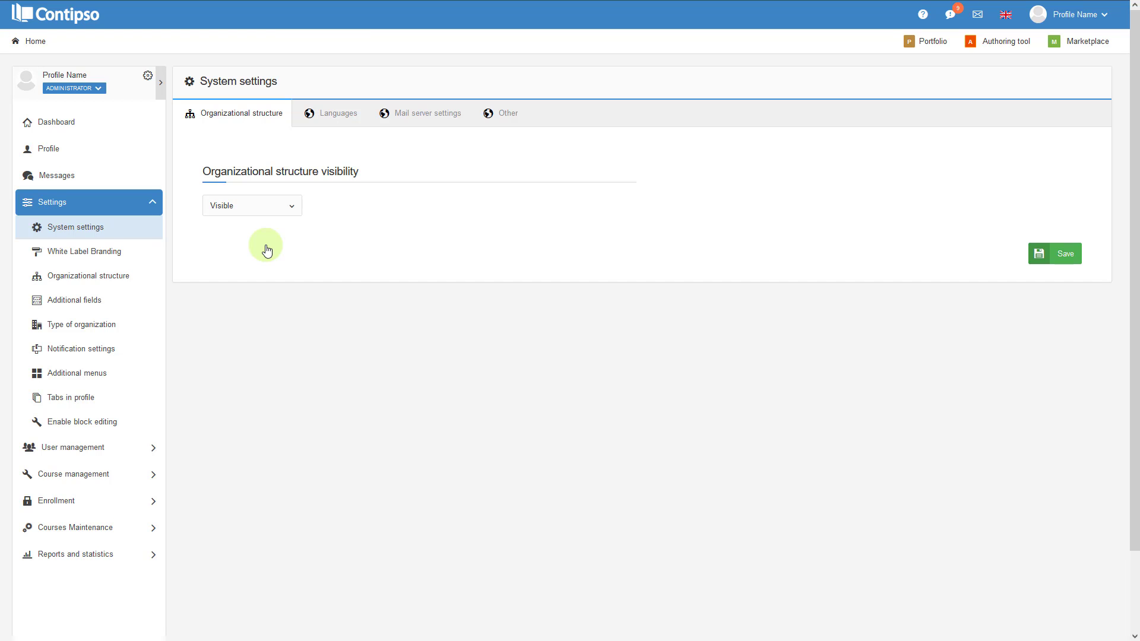
# Check which main languages are available in the language settings of the system
pyautogui.click(328, 114)
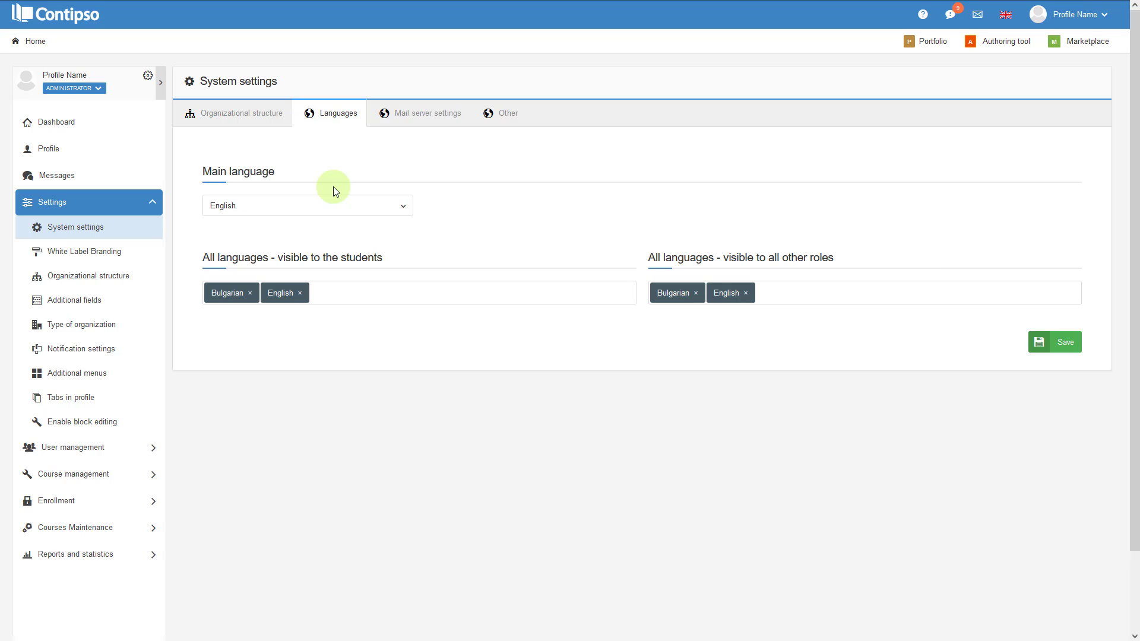
pyautogui.click(376, 205)
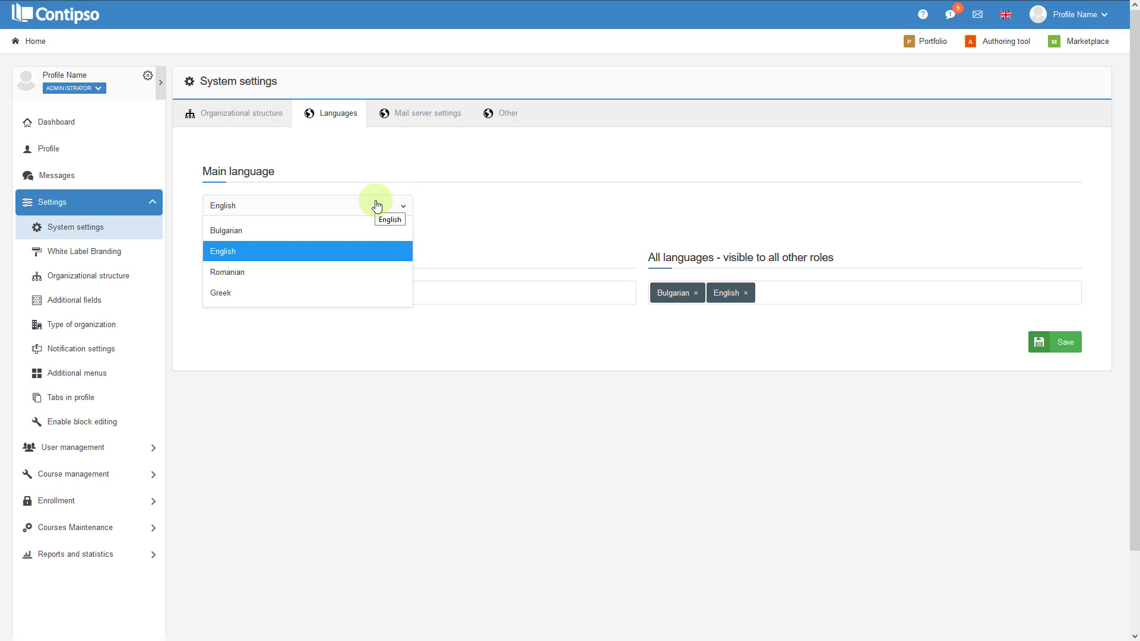
pyautogui.click(377, 205)
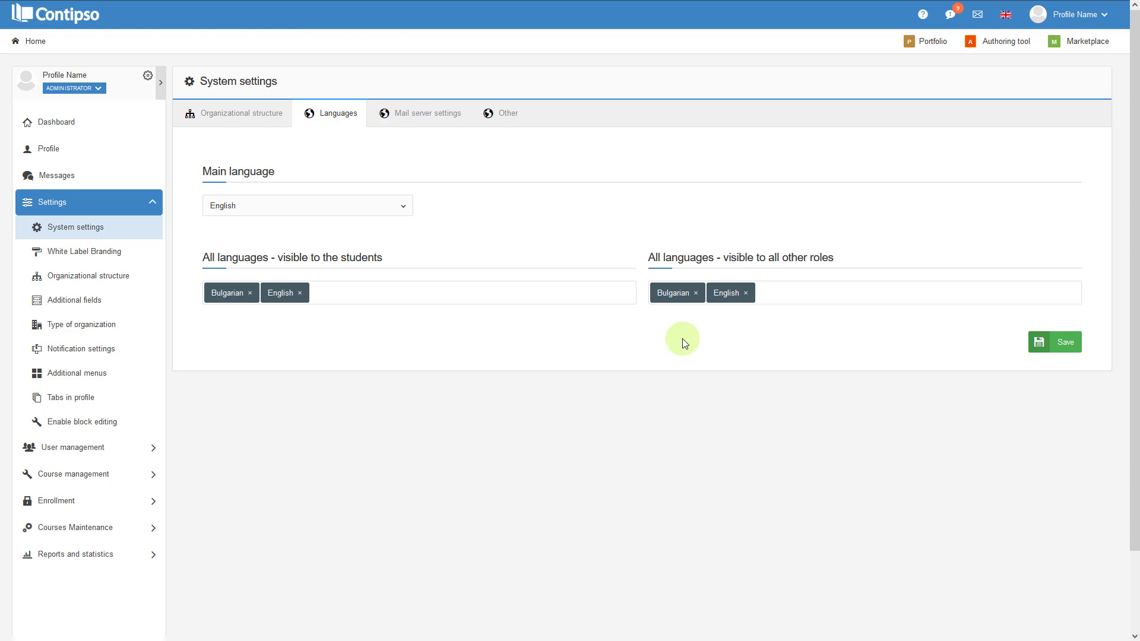
# Add Romanian and Greek to the languages visible to the students
pyautogui.click(403, 294)
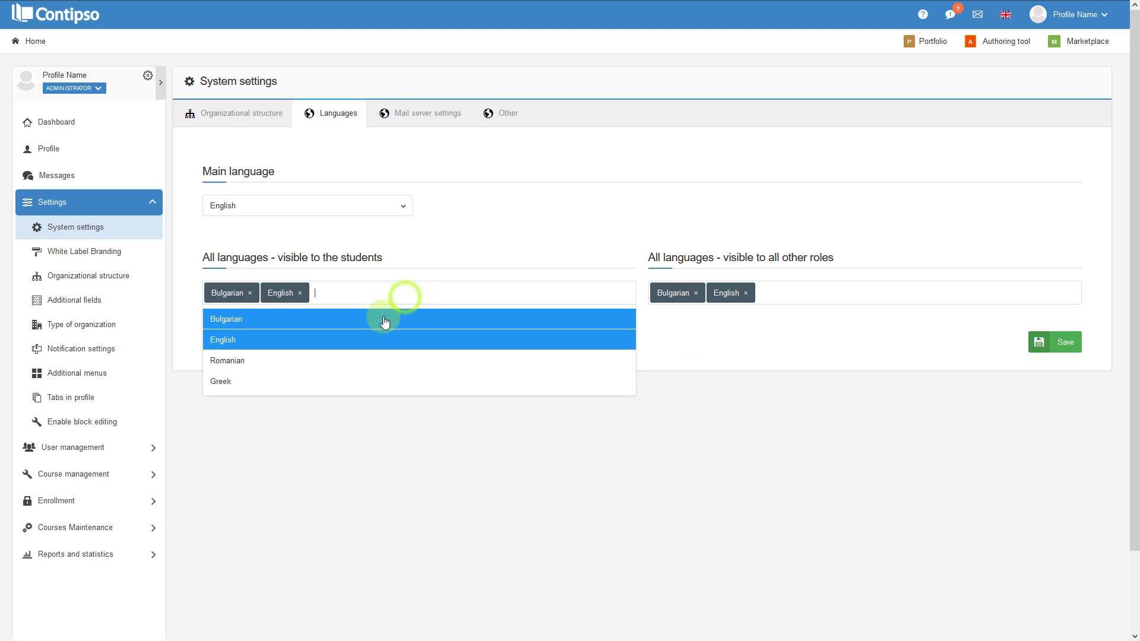
pyautogui.click(337, 361)
pyautogui.click(404, 300)
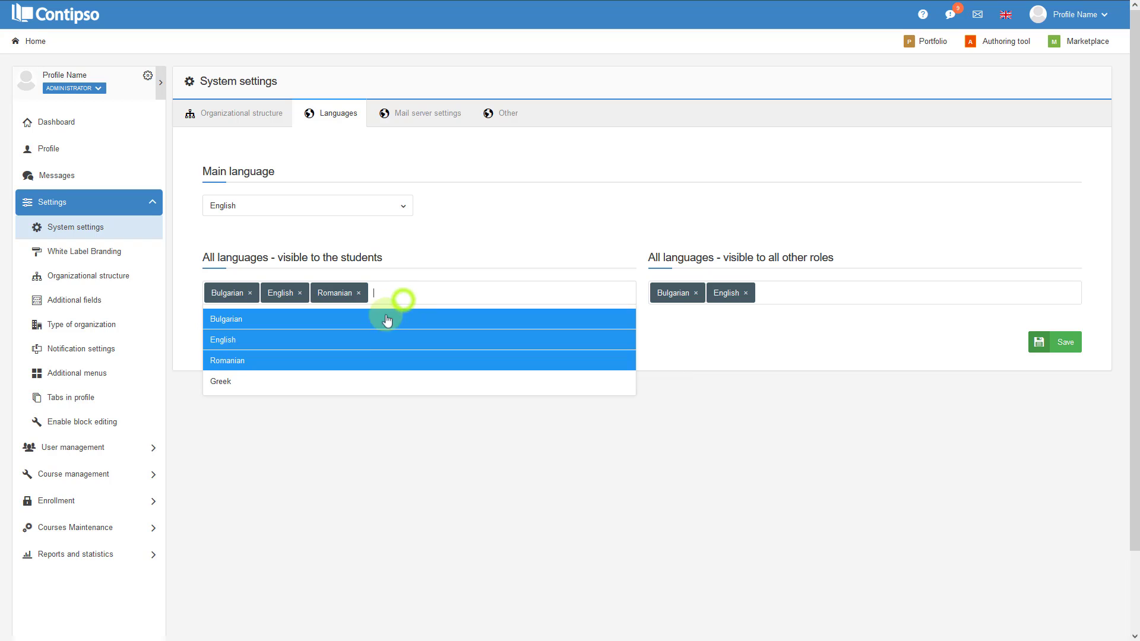
pyautogui.click(305, 383)
# Add Romanian and Greek to the languages visible to all other roles and save the language settings
pyautogui.click(797, 293)
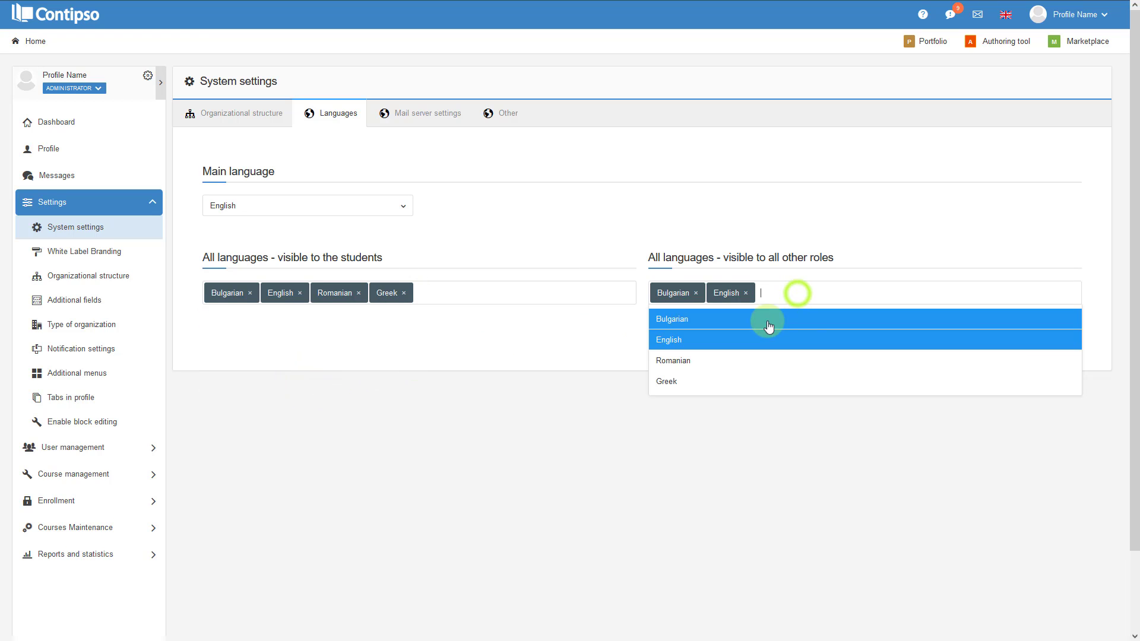
pyautogui.click(730, 360)
pyautogui.click(877, 291)
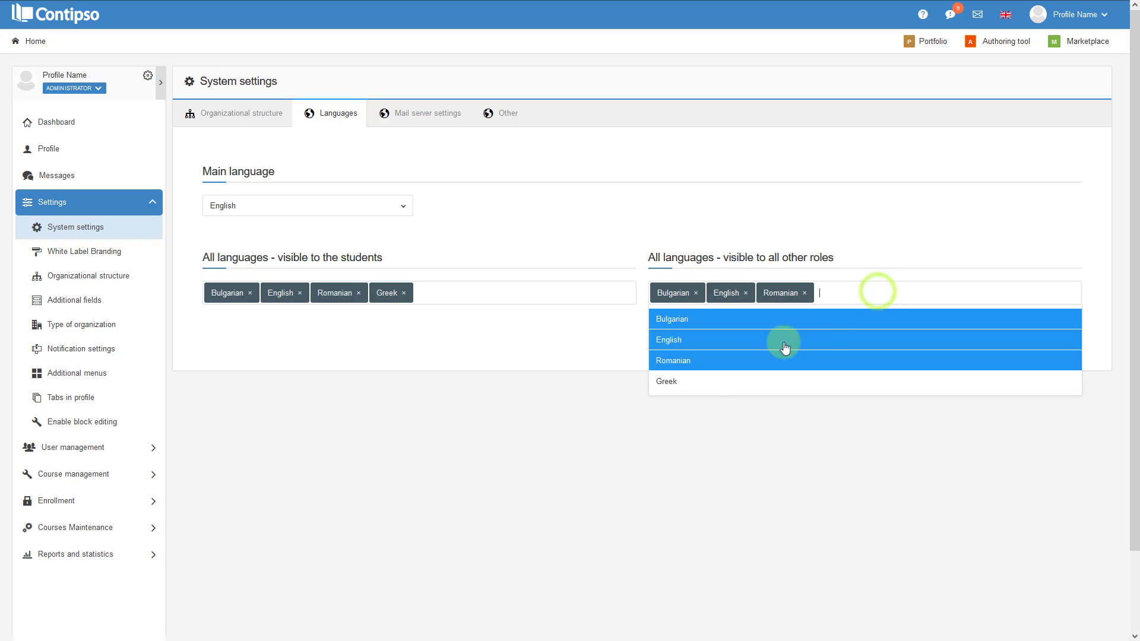
pyautogui.click(713, 381)
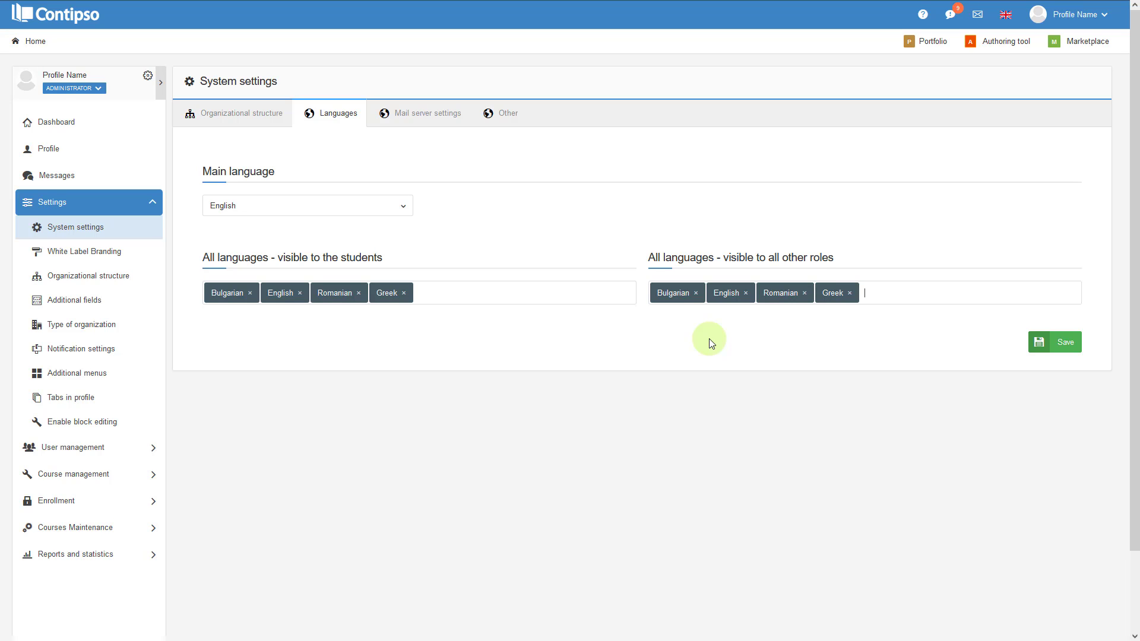
pyautogui.click(1051, 343)
# View the mail server settings, and add Google Login and login with AD (Active Directory) to the authentication methods under the other settings
pyautogui.click(419, 117)
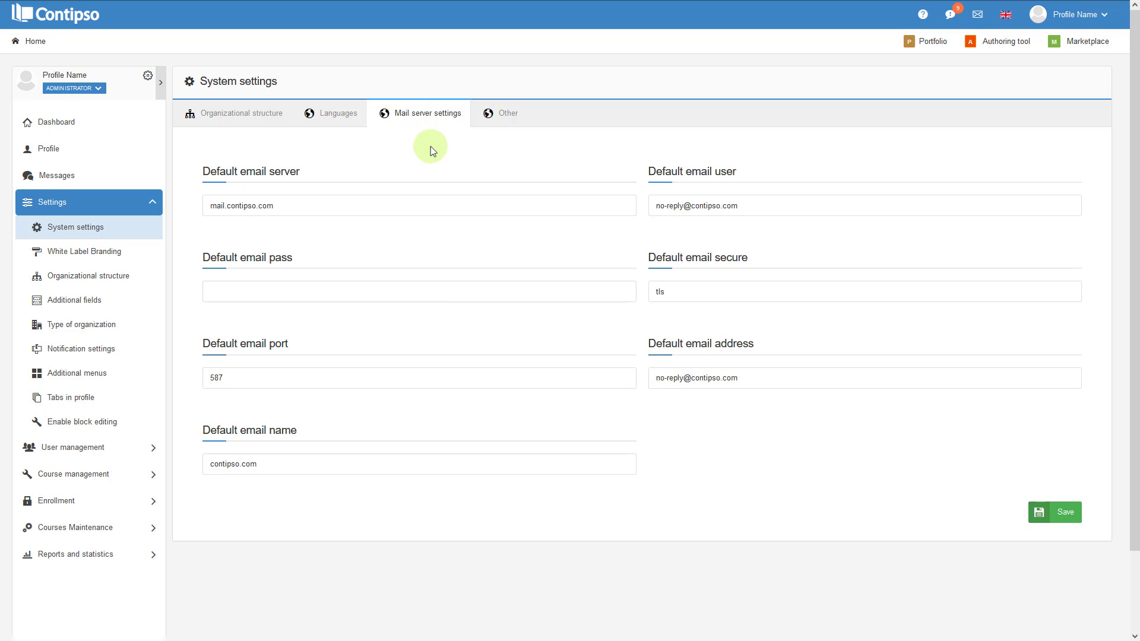
pyautogui.click(505, 112)
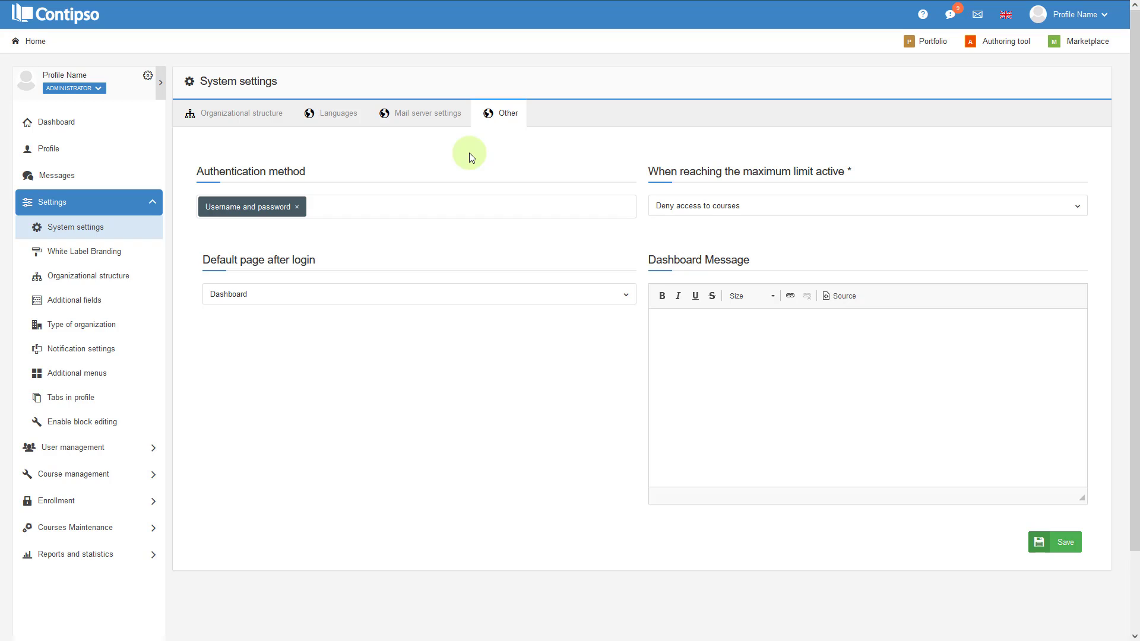
pyautogui.click(395, 205)
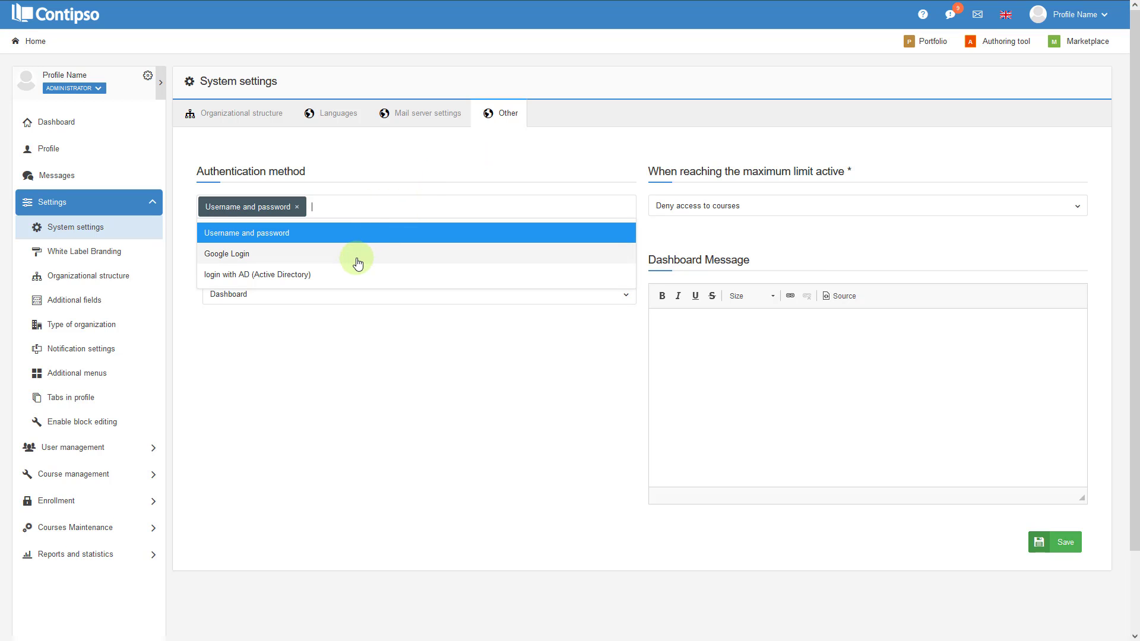
pyautogui.click(357, 263)
pyautogui.click(425, 206)
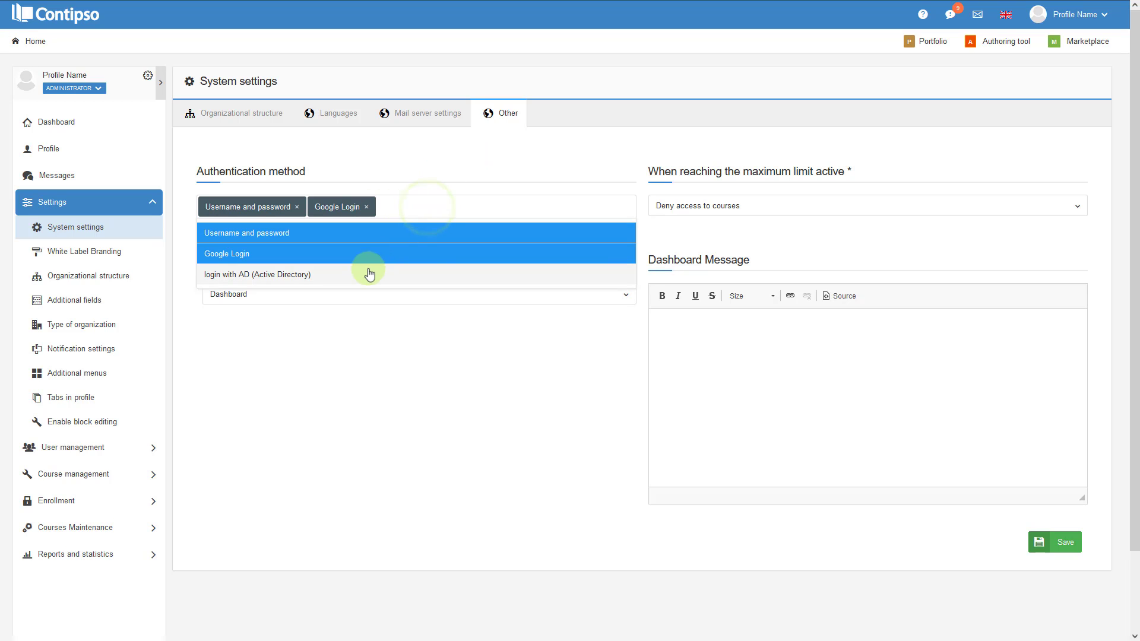
pyautogui.click(360, 276)
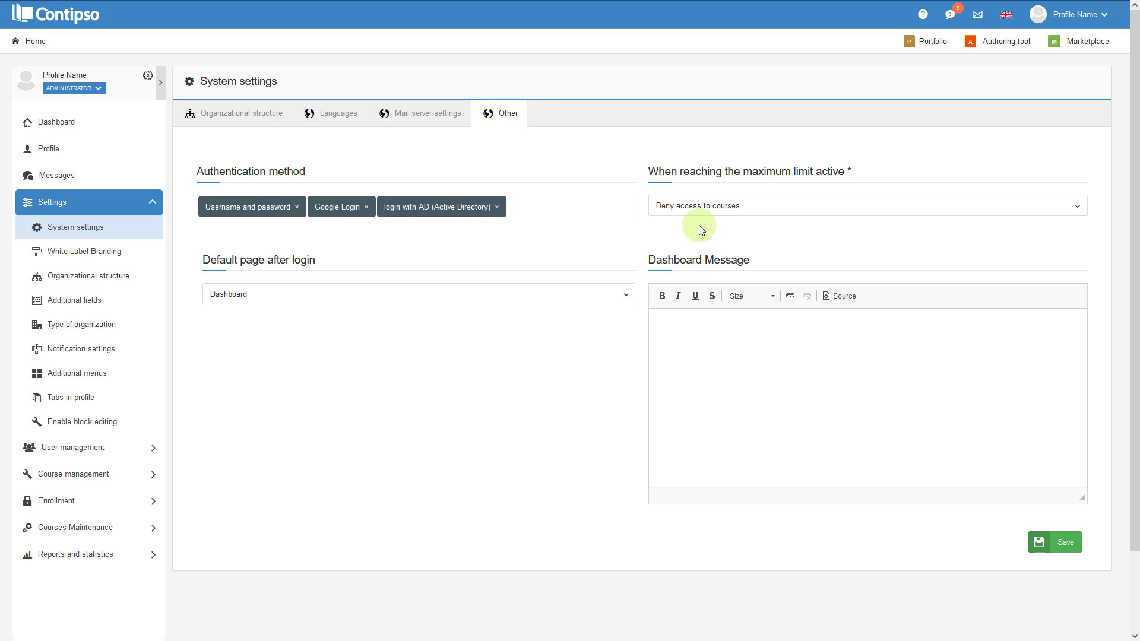
# Check the course access options for reaching the maximum active limit, and choose Dashboard as the default page after login
pyautogui.click(756, 208)
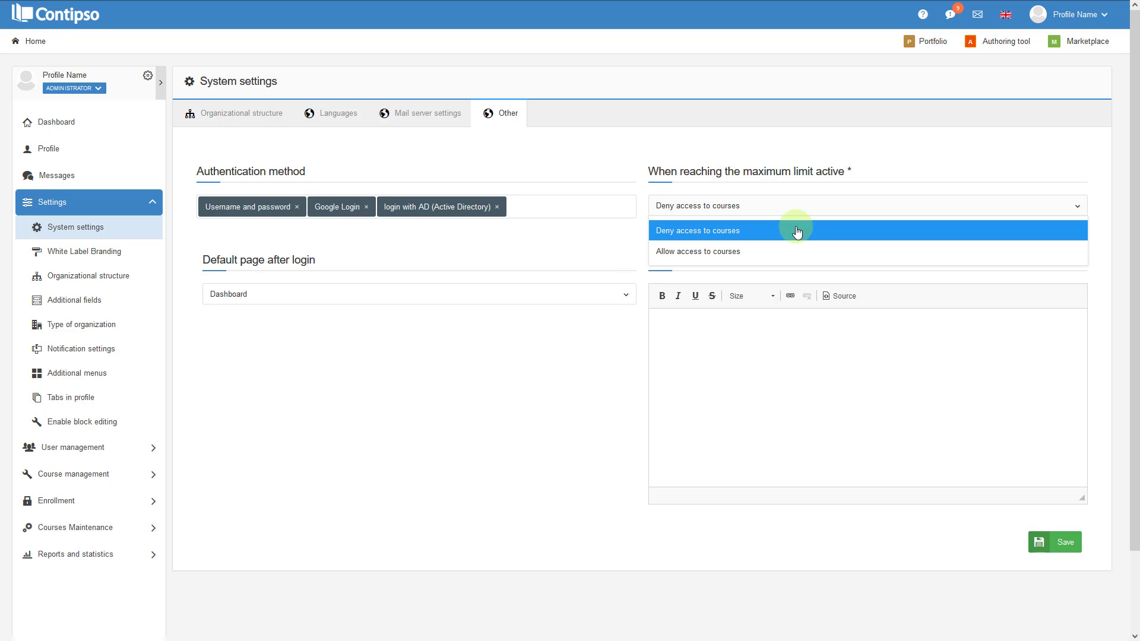
pyautogui.click(682, 148)
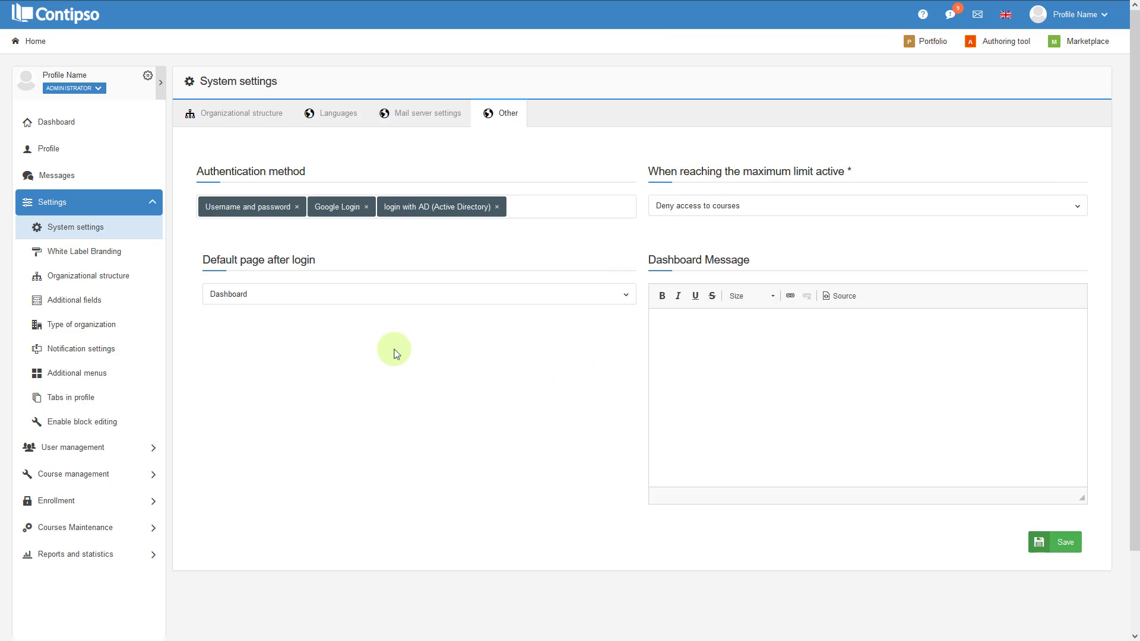
pyautogui.click(256, 300)
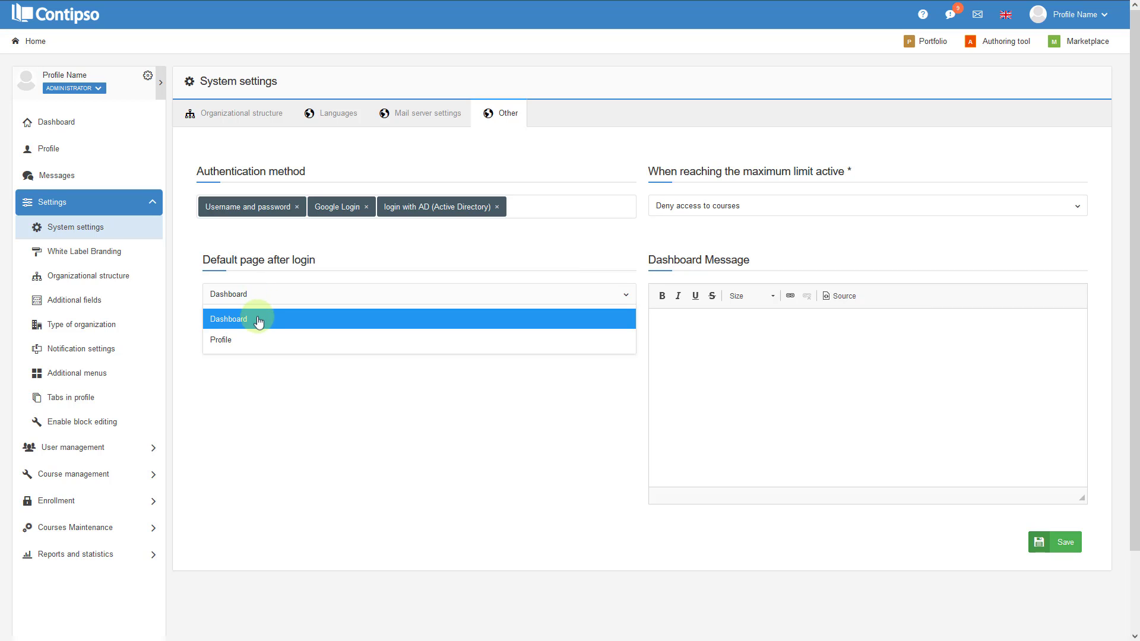
pyautogui.click(257, 318)
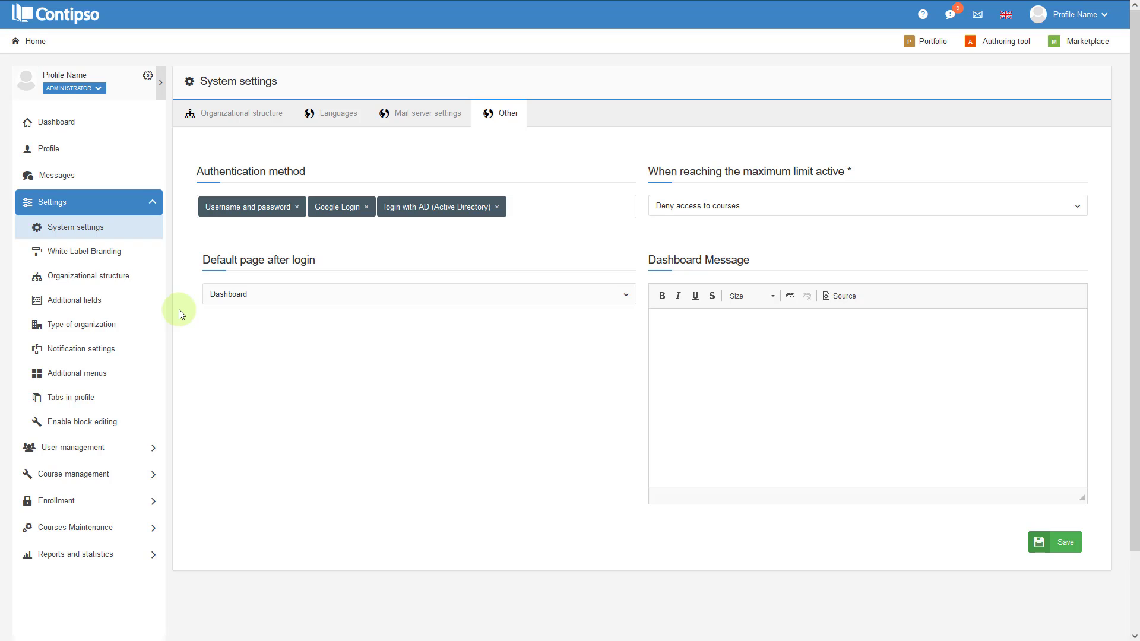
# Enter the text "Message" as the dashboard message and make it bold
pyautogui.click(674, 333)
pyautogui.write('Message')
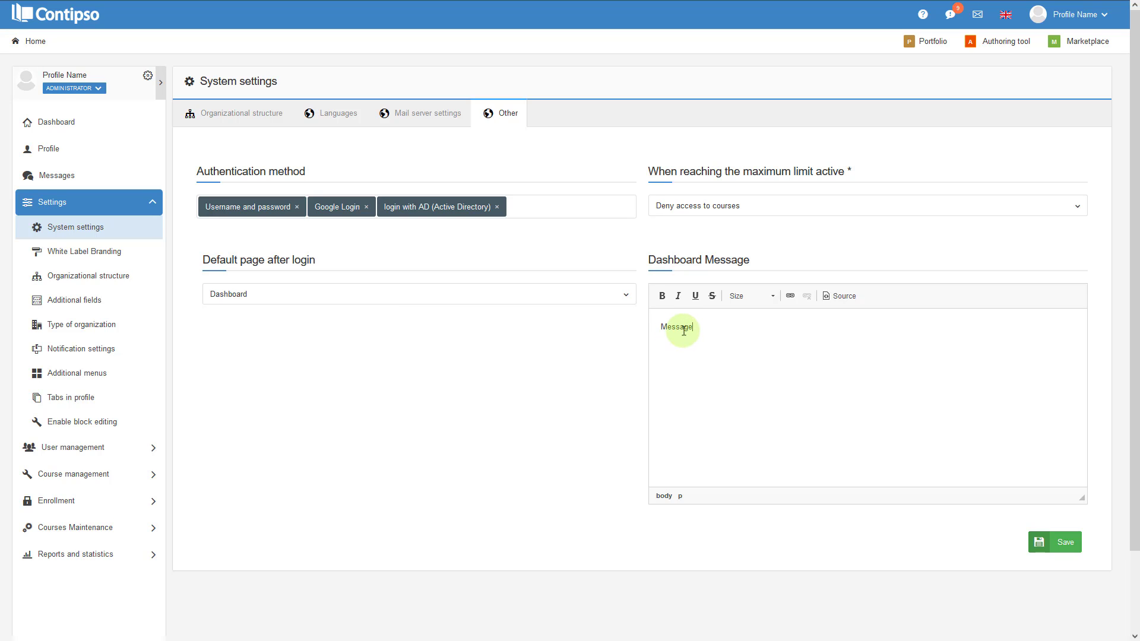
pyautogui.doubleClick(686, 328)
pyautogui.click(662, 295)
pyautogui.click(715, 329)
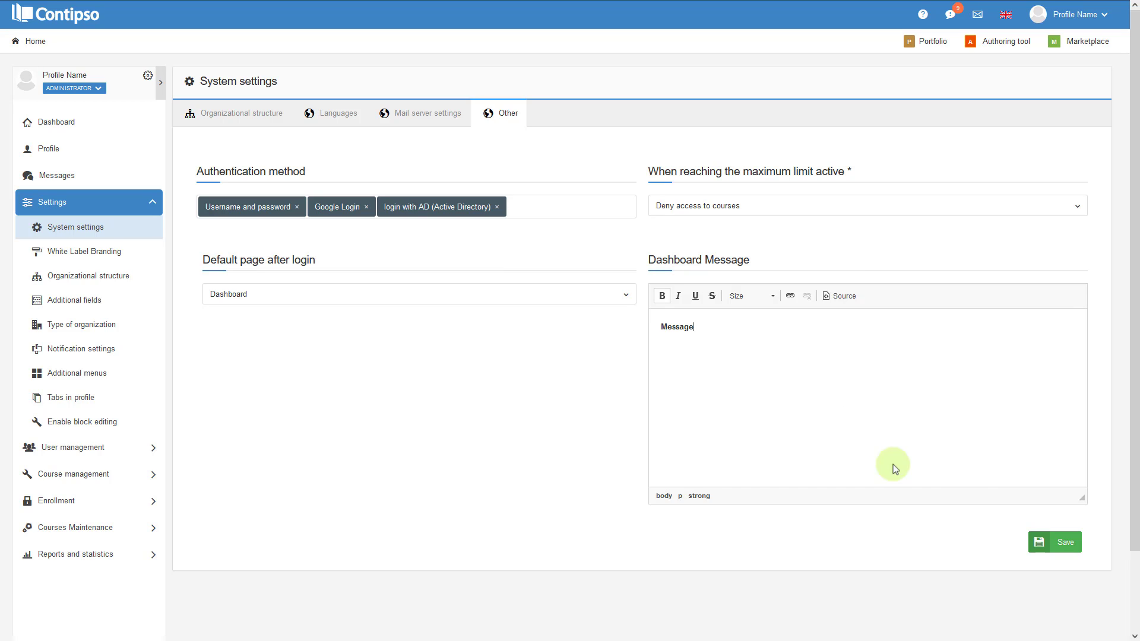
# Save the other system settings and return to the home page
pyautogui.click(1067, 553)
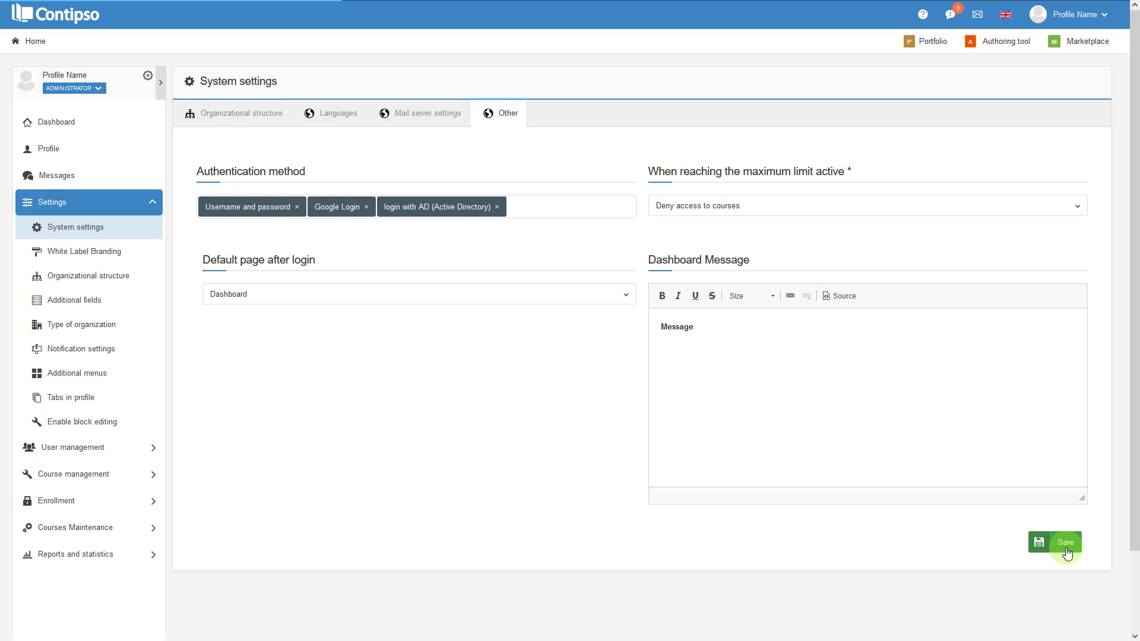
pyautogui.click(19, 45)
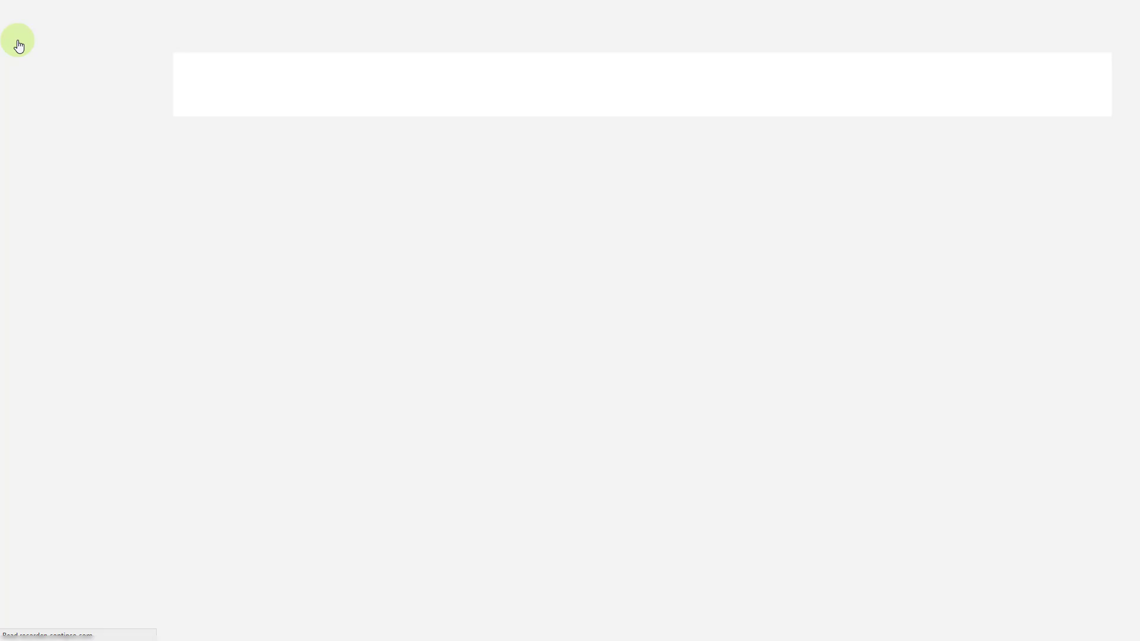